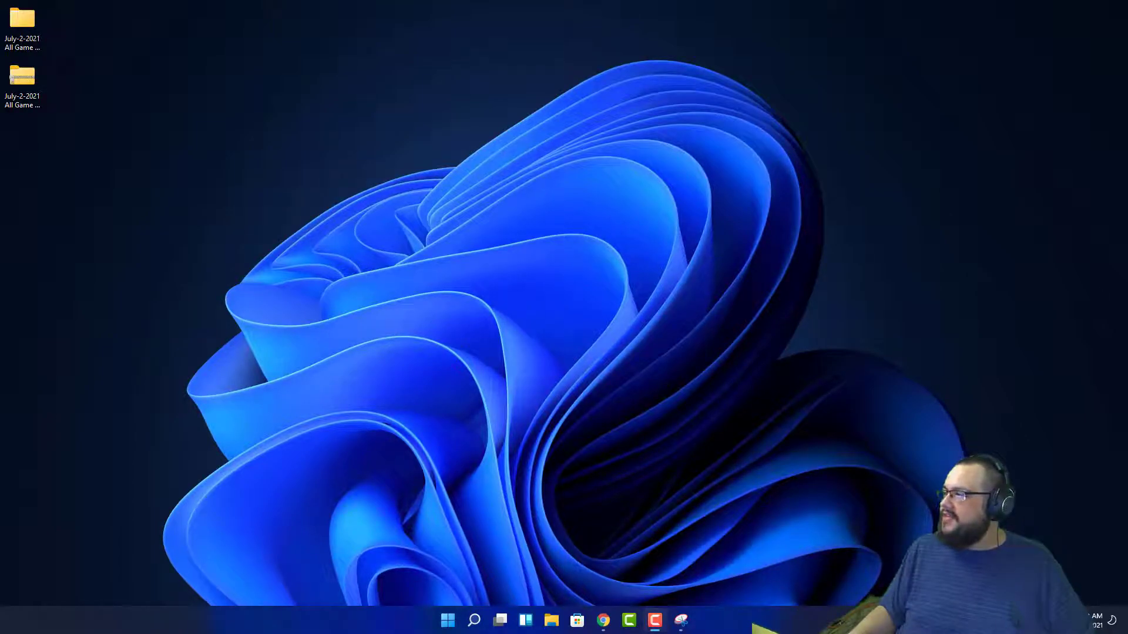
- Download the reWASD571-4165.exe installer from rewasd.com in Chrome and open it
left_click(603, 621)
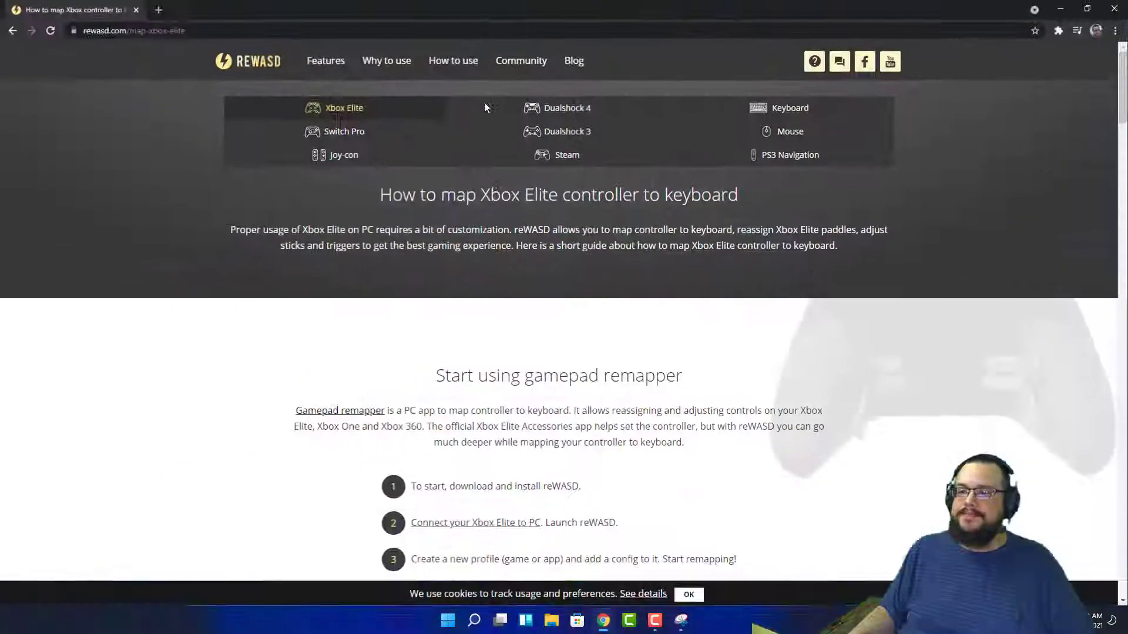
left_click(248, 73)
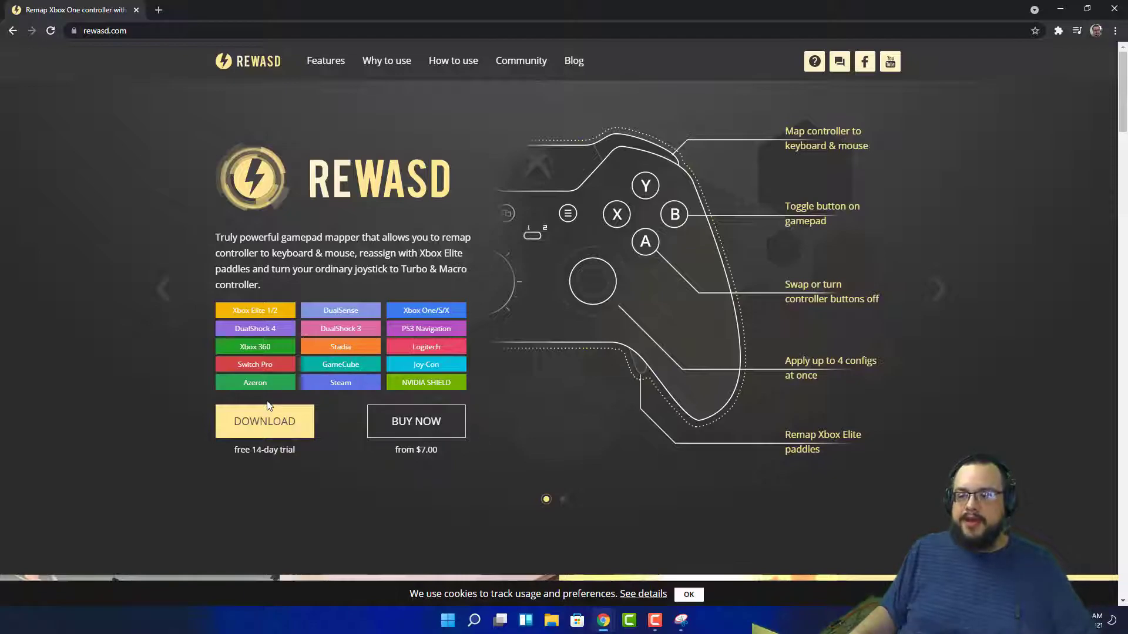
scroll(415, 425, "down", 10)
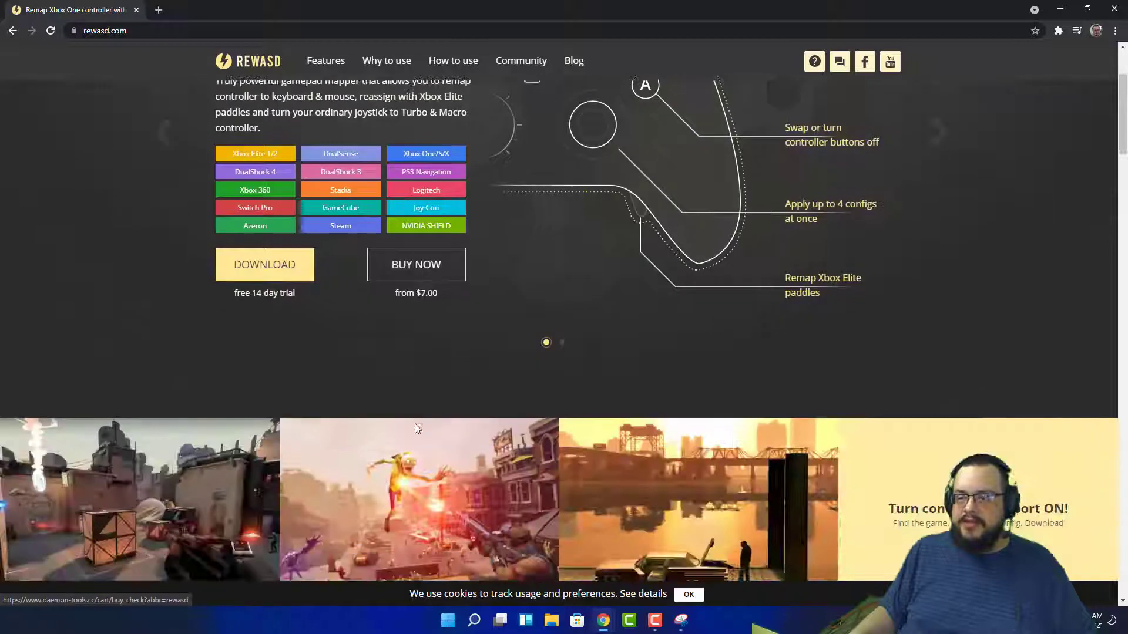
scroll(409, 422, "up", 10)
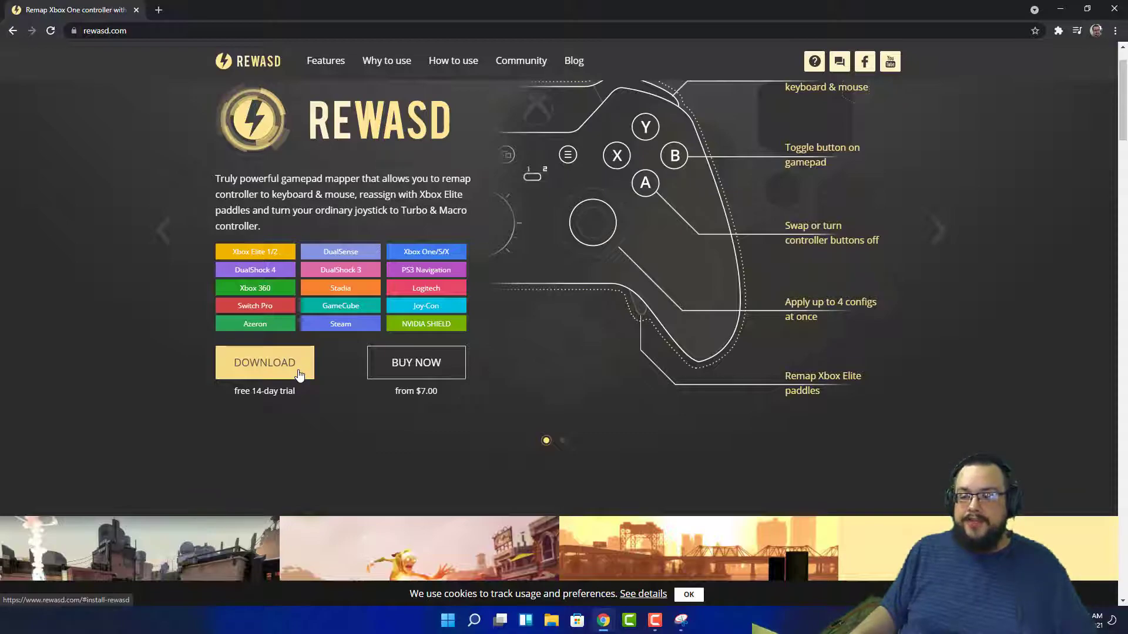
left_click(299, 375)
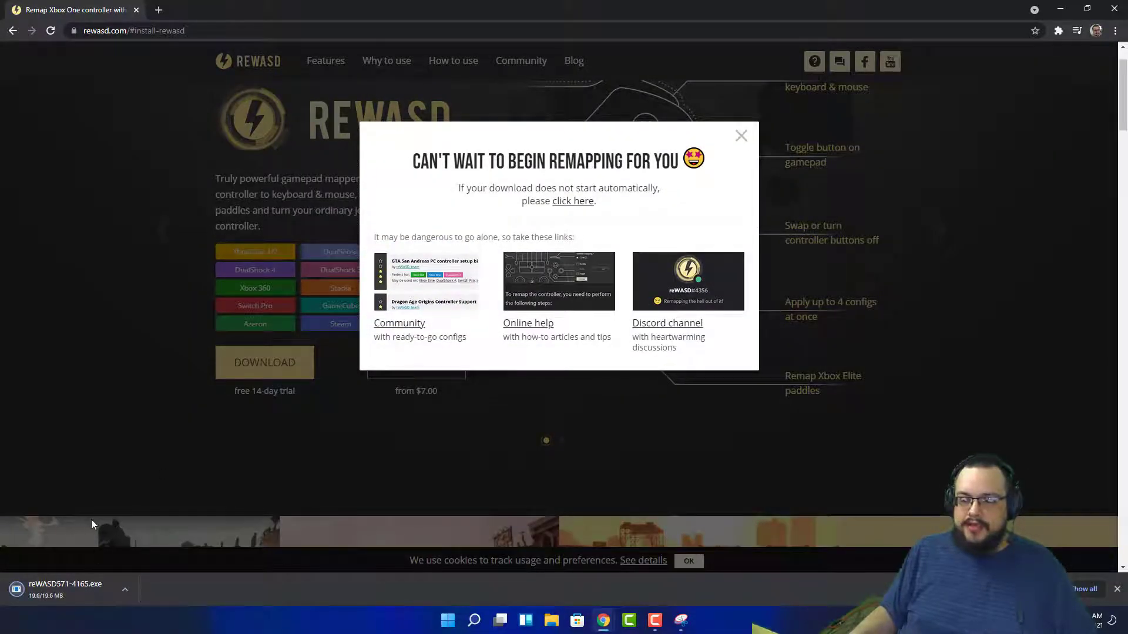
left_click(66, 589)
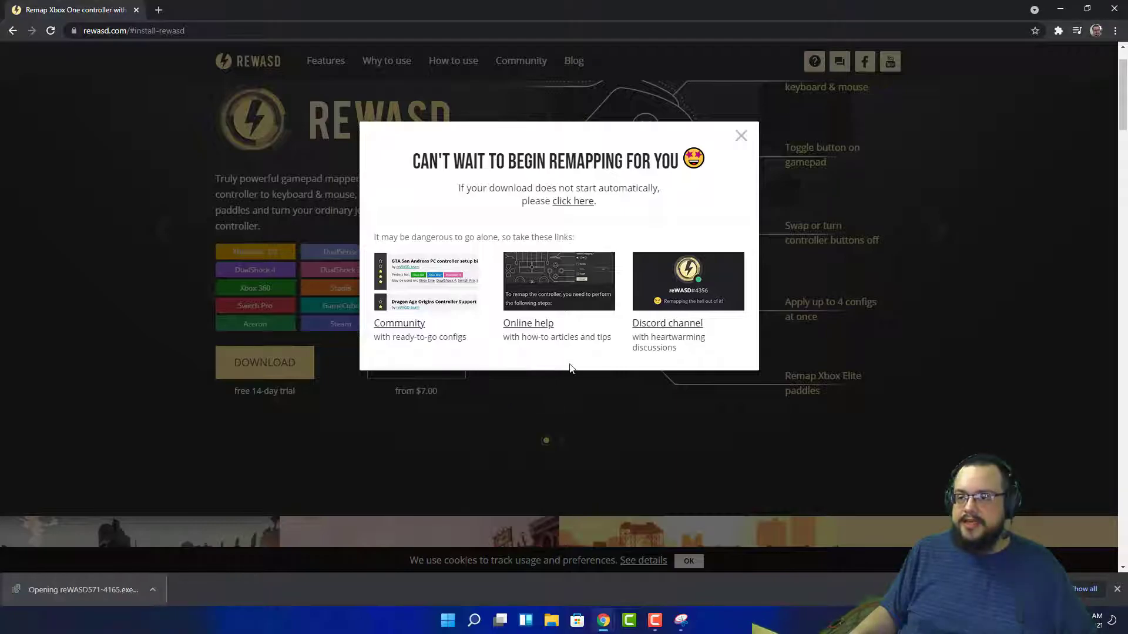
- Accept the licence, install reWASD 5.7.1, and close setup without restarting the PC
left_click(1062, 7)
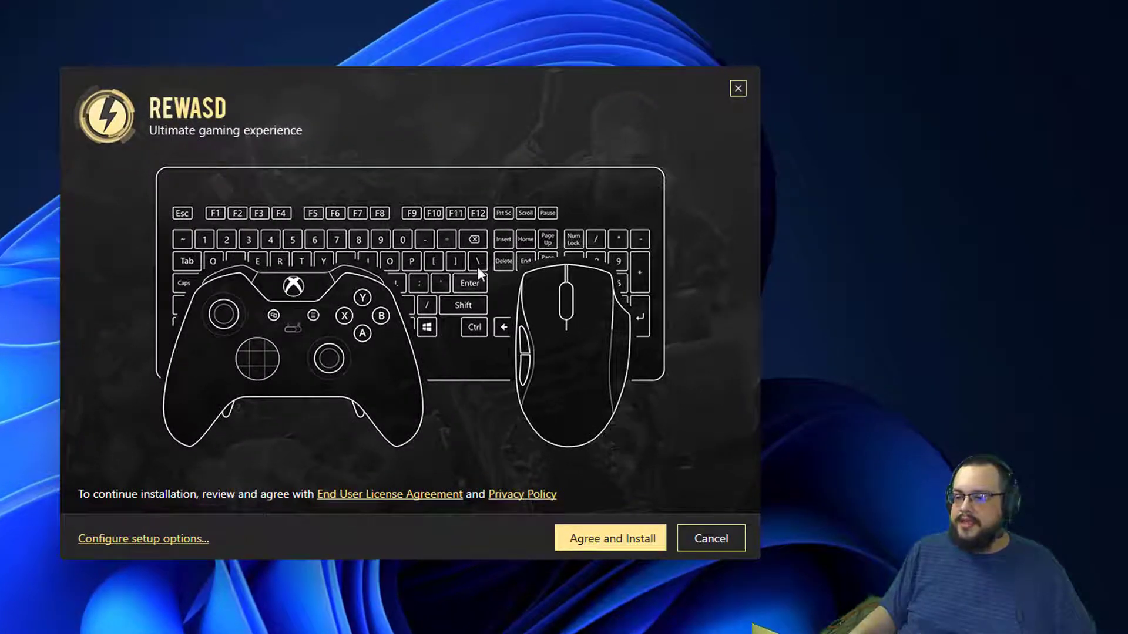
left_click(582, 539)
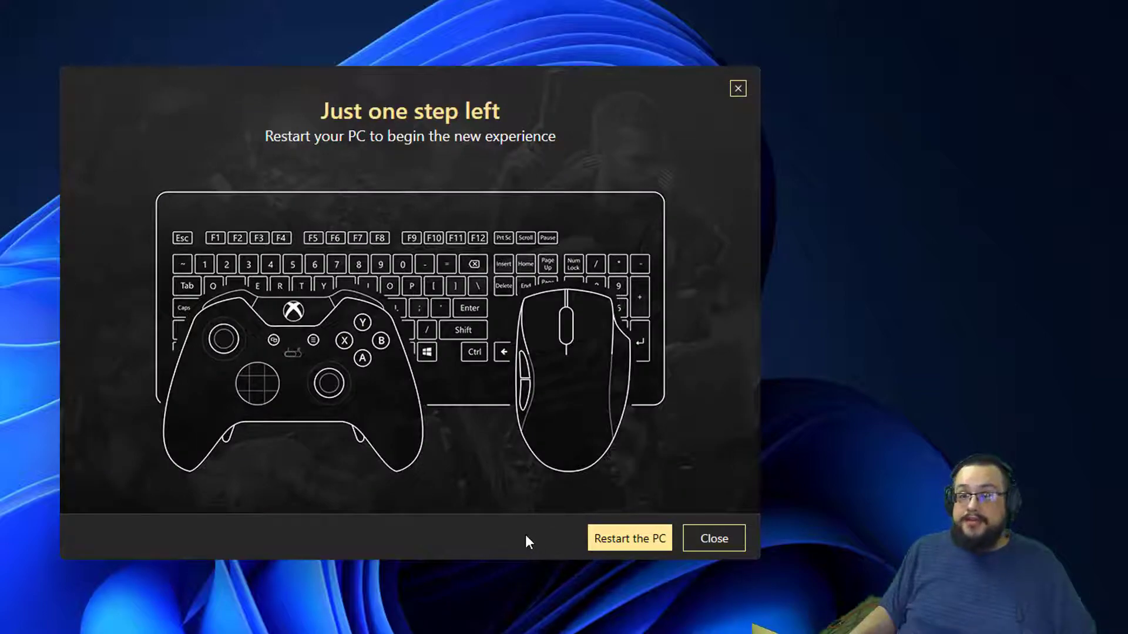
left_click(699, 540)
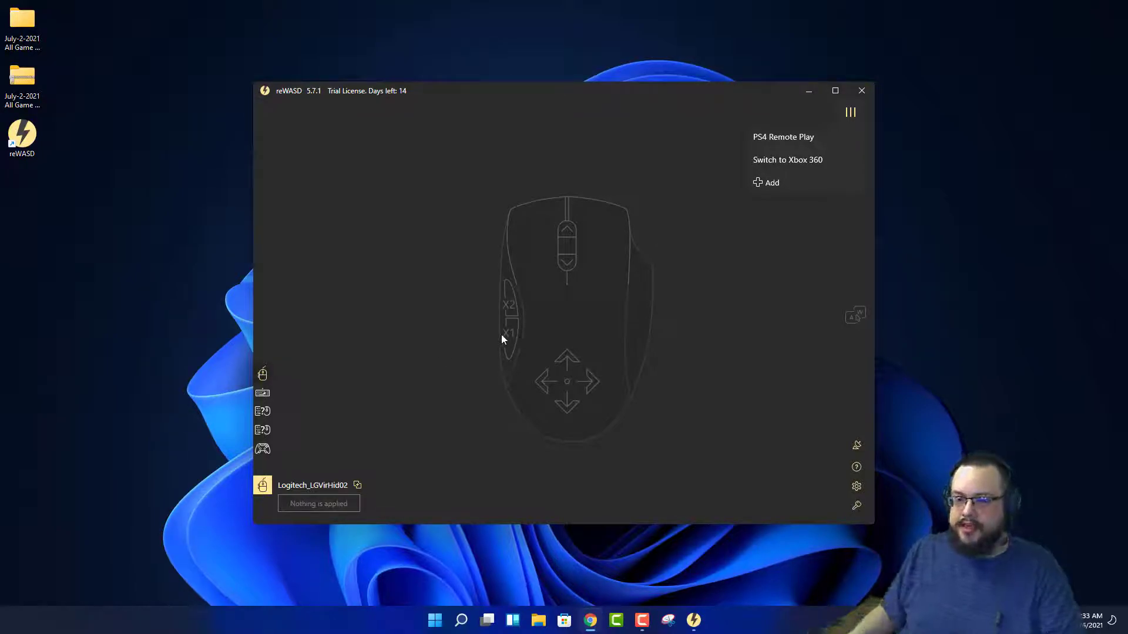
- For the Xbox Elite 2, add a 'Cold War' profile using GradientMap.png as box art
left_click(268, 448)
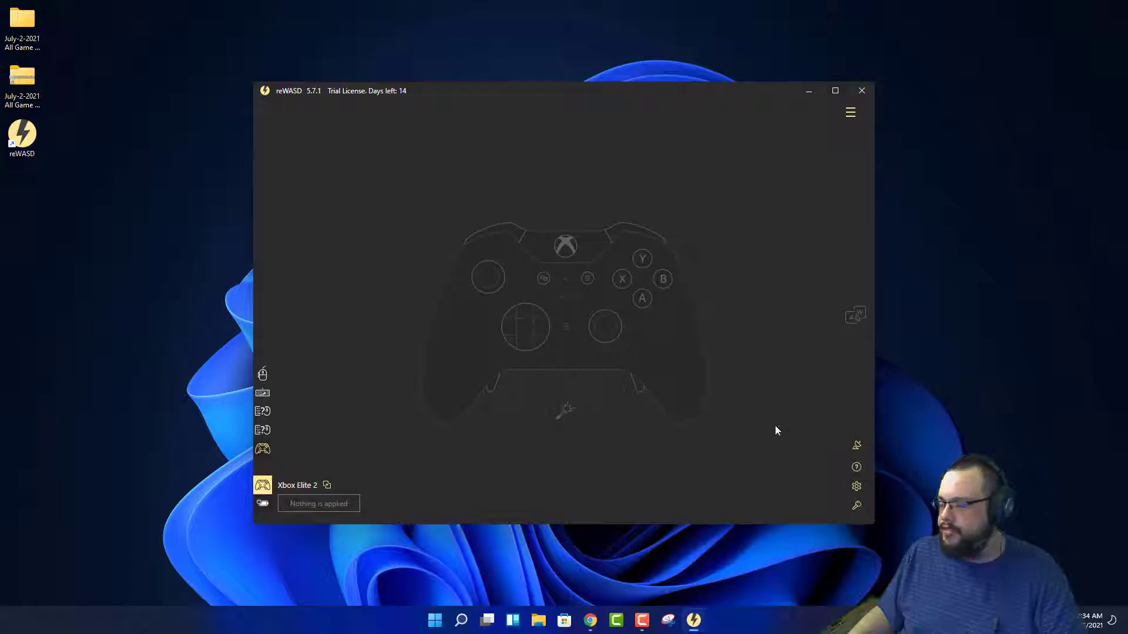
left_click(851, 113)
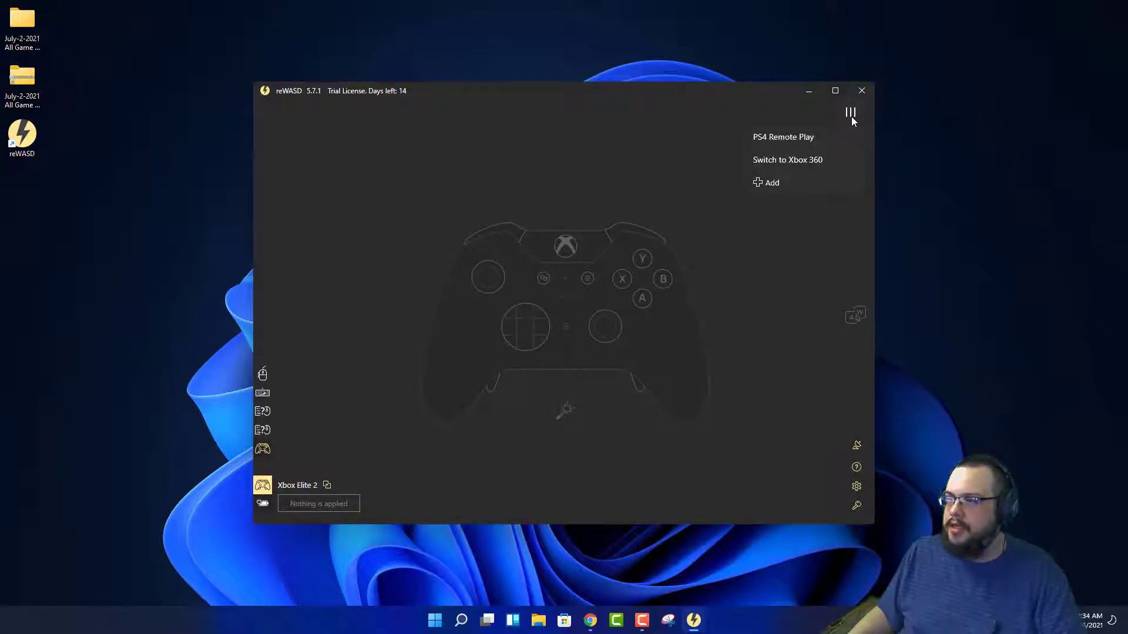
left_click(771, 183)
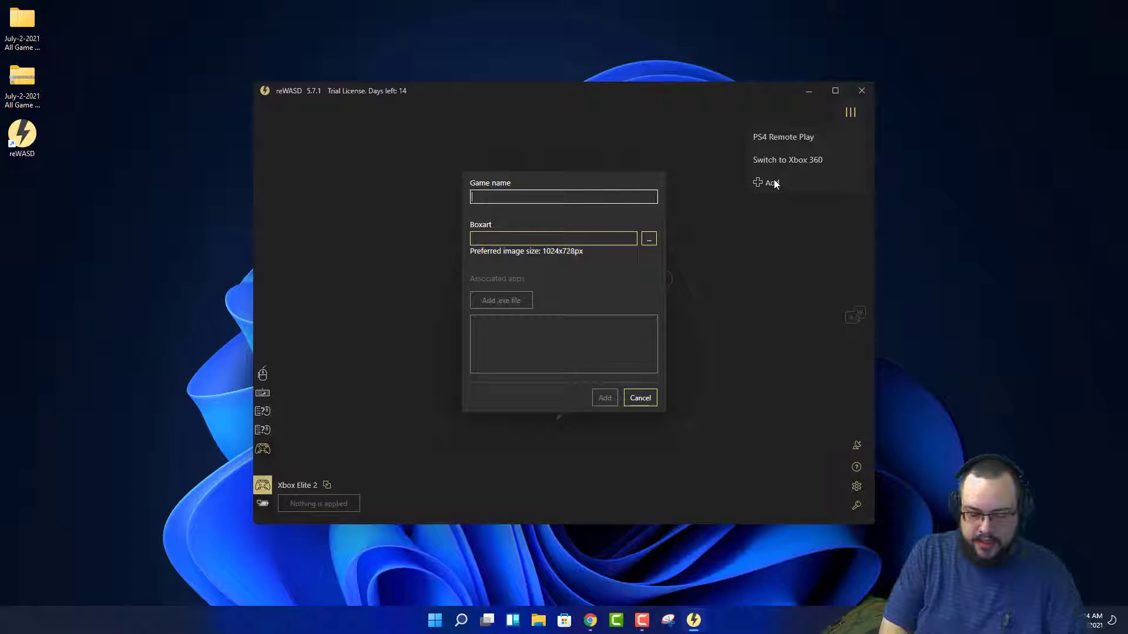
type("Cold War")
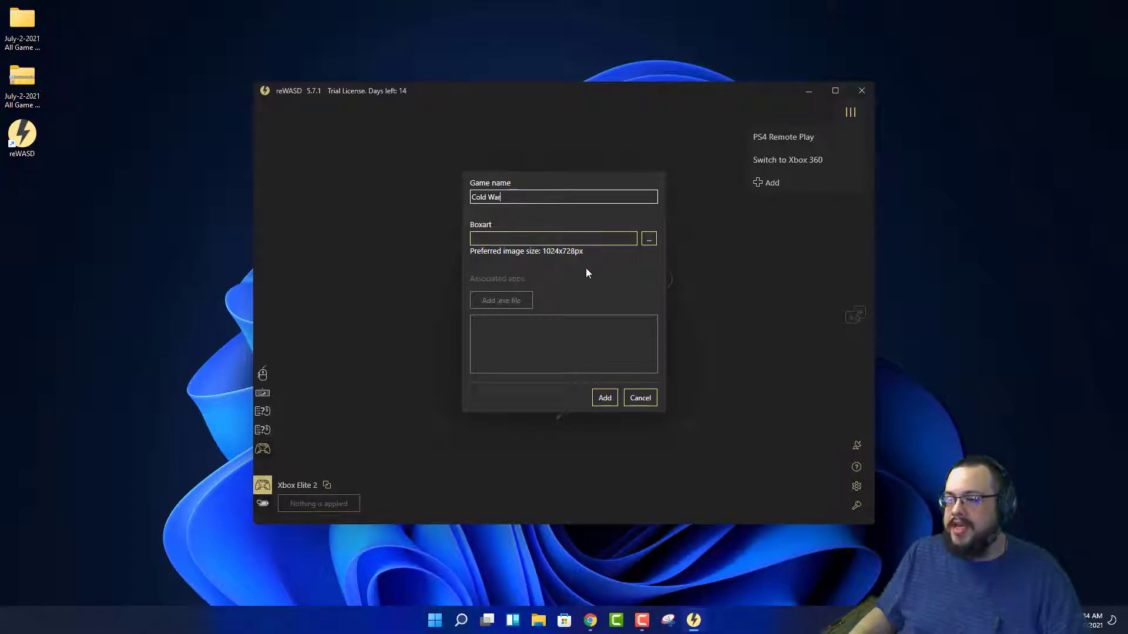
left_click(649, 242)
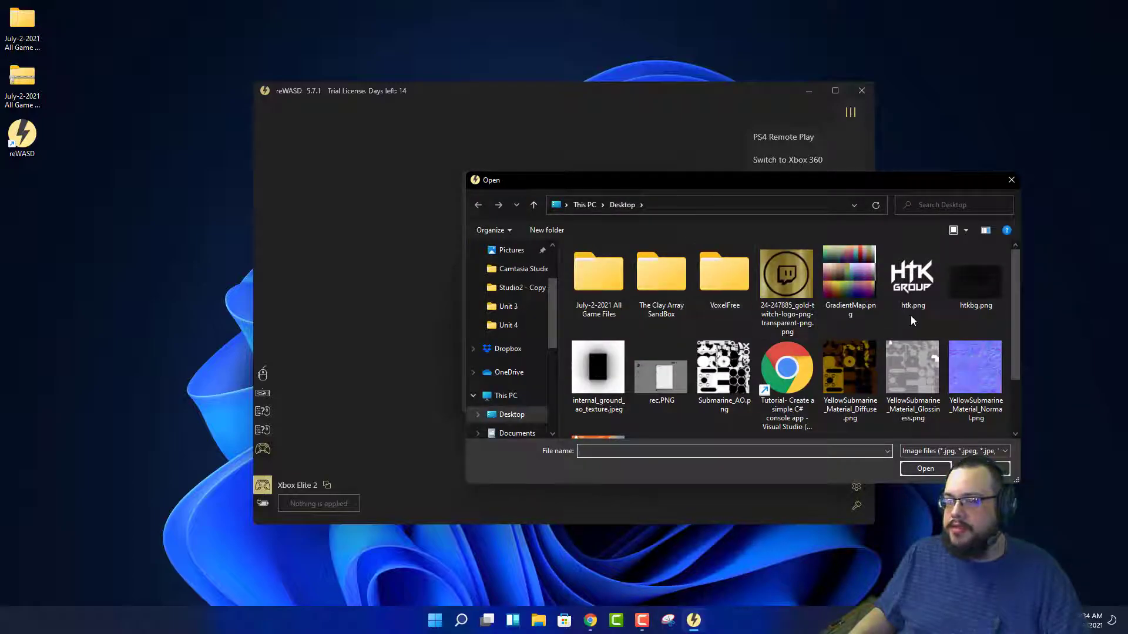
double_click(856, 286)
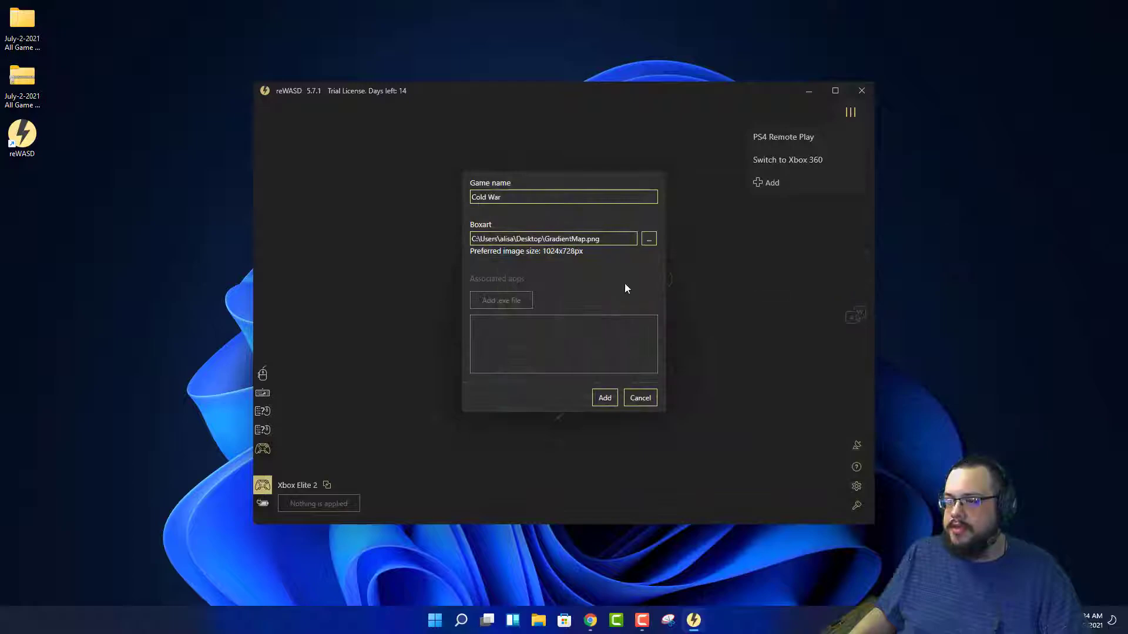
left_click(605, 400)
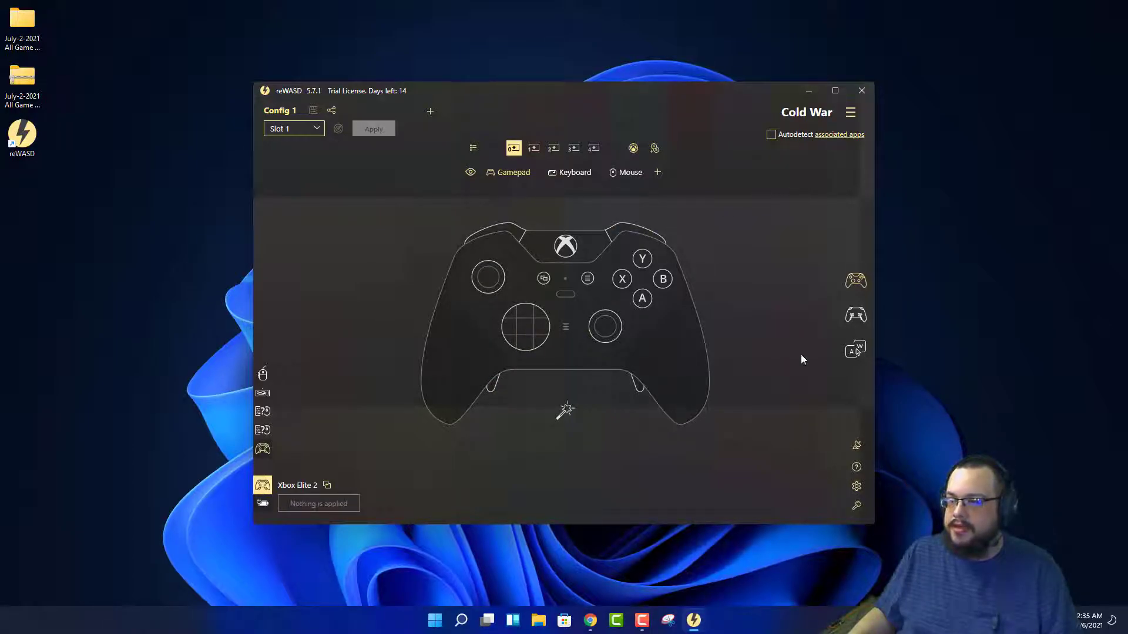
- Assign the W key to the upper-right back paddle and apply the Cold War config
left_click(857, 315)
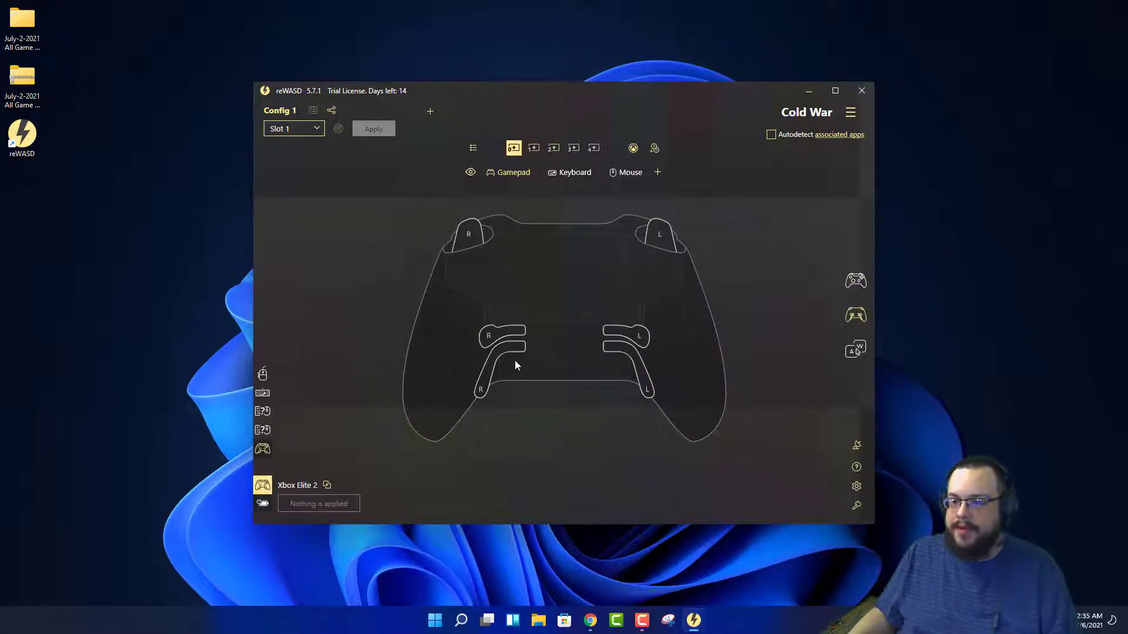
left_click(491, 341)
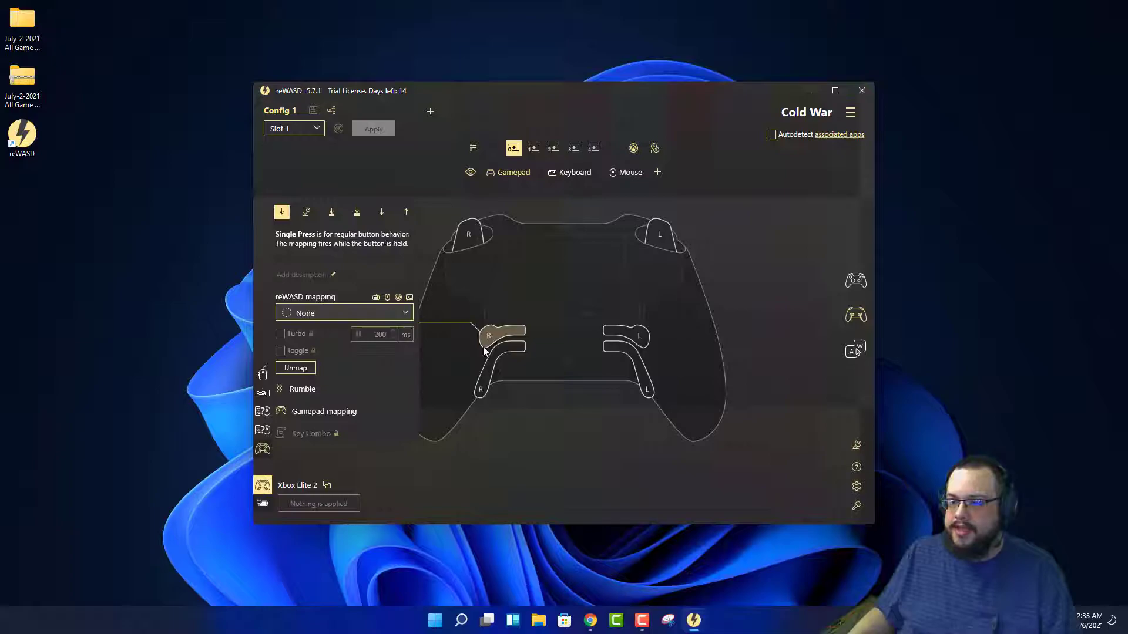
left_click(403, 316)
scroll(369, 375, "down", 3)
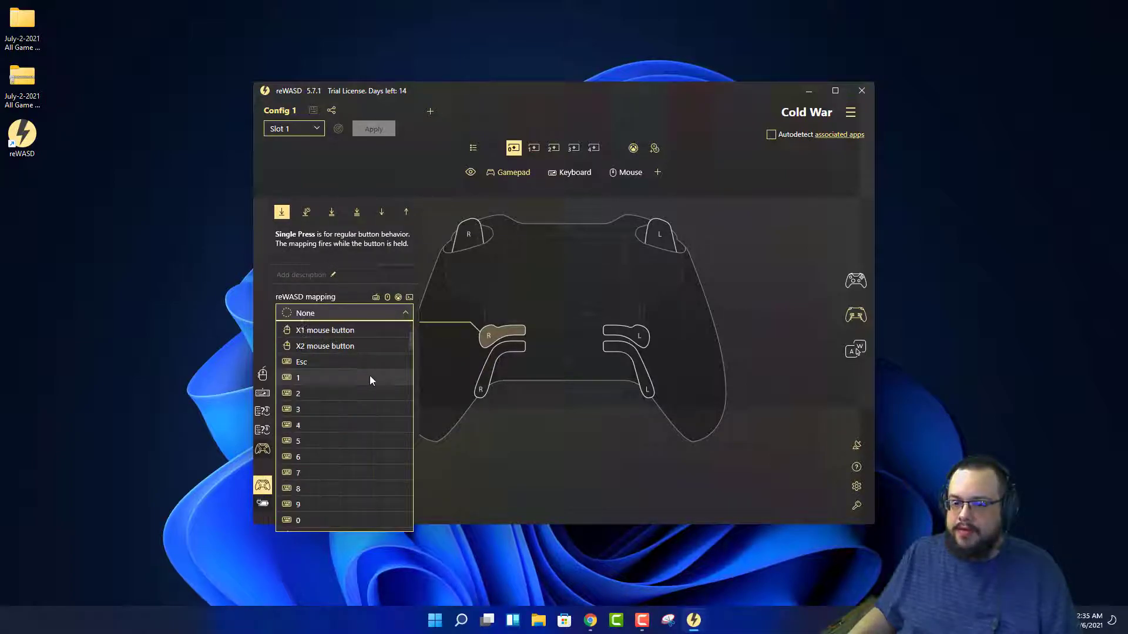
scroll(370, 381, "down", 5)
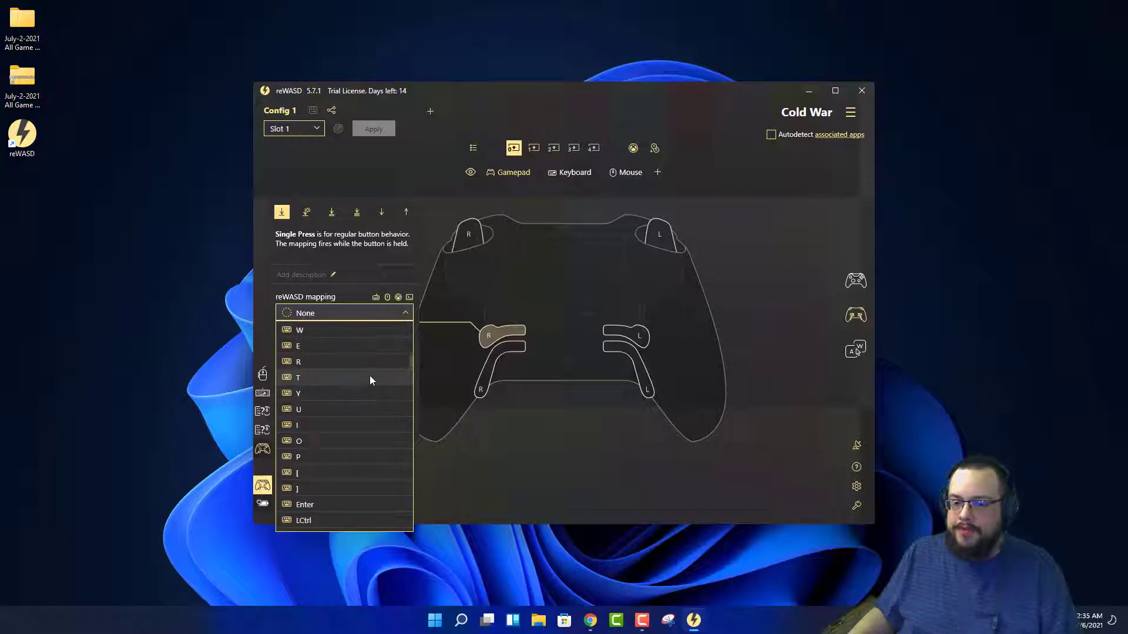
scroll(369, 379, "up", 3)
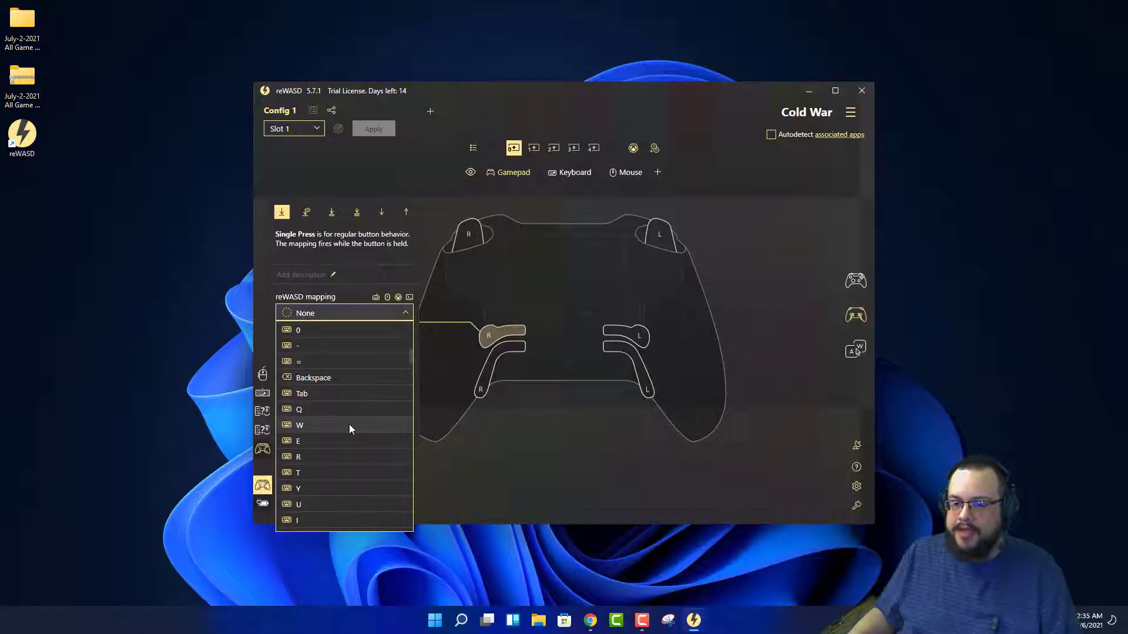
left_click(350, 425)
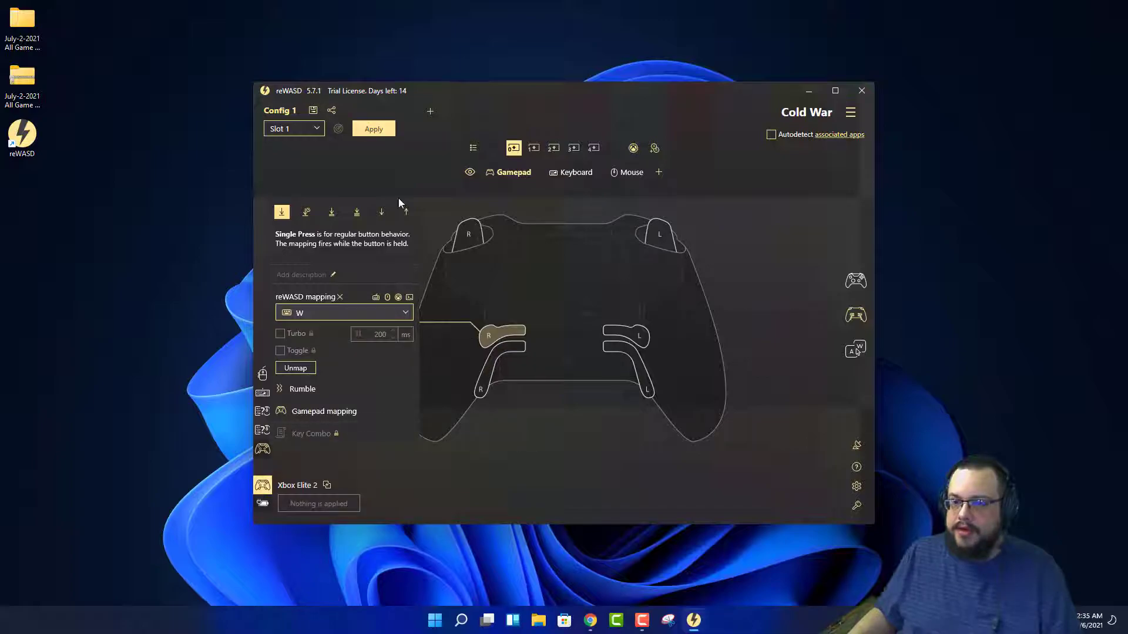
left_click(369, 130)
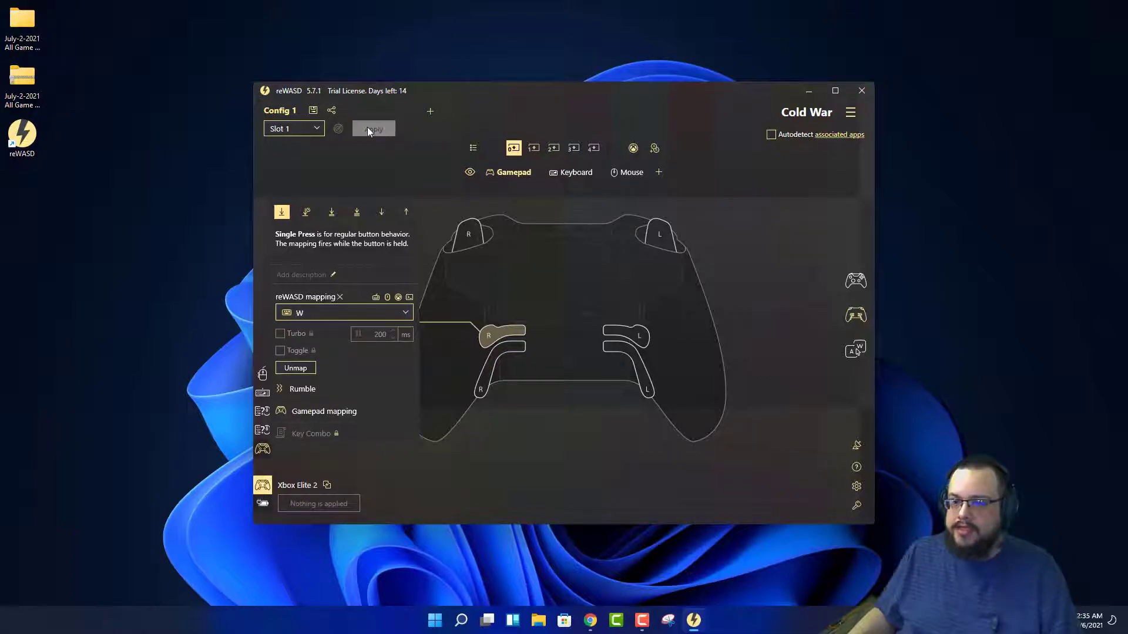
left_click(435, 620)
- Test the paddle in Notepad, producing a row of w's, then close without saving
type("notepad")
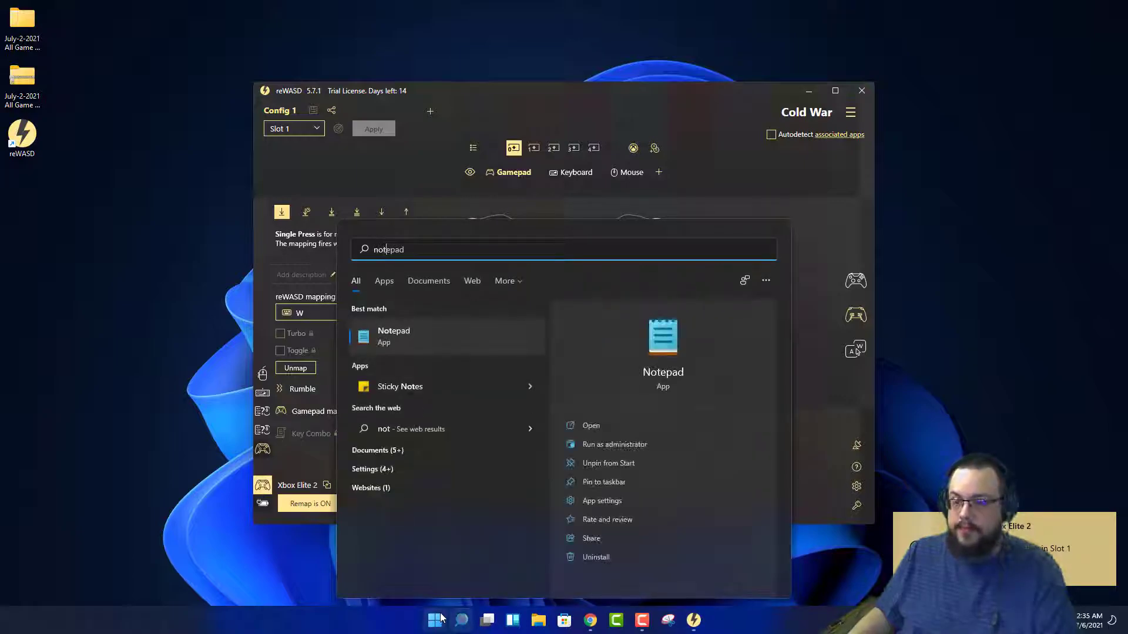
key("Return")
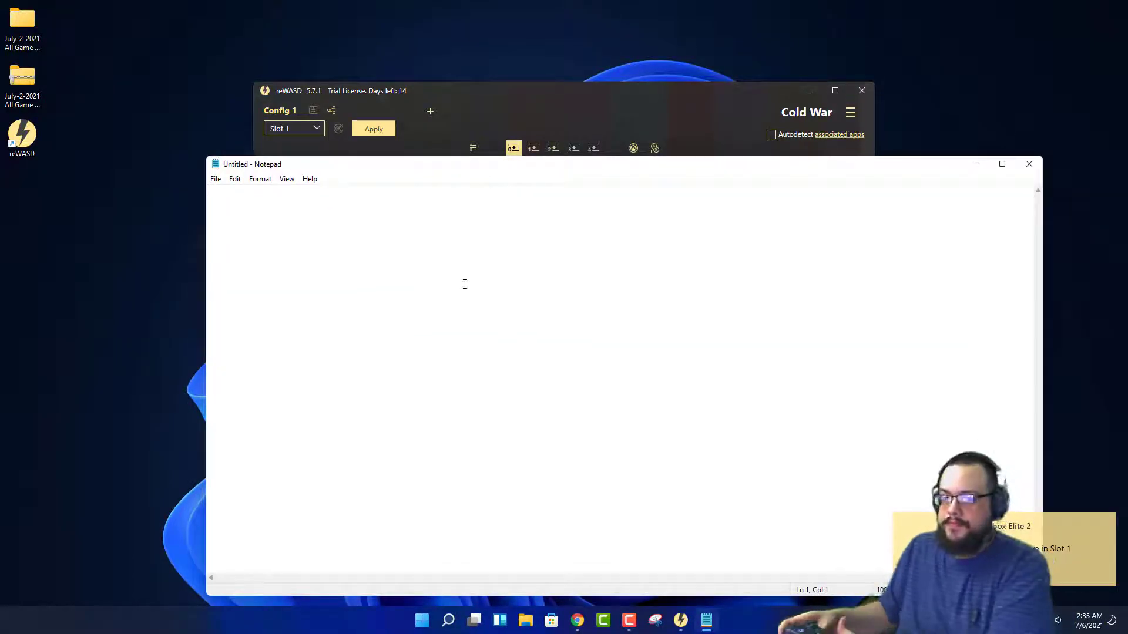
type("wwwwwwwwww")
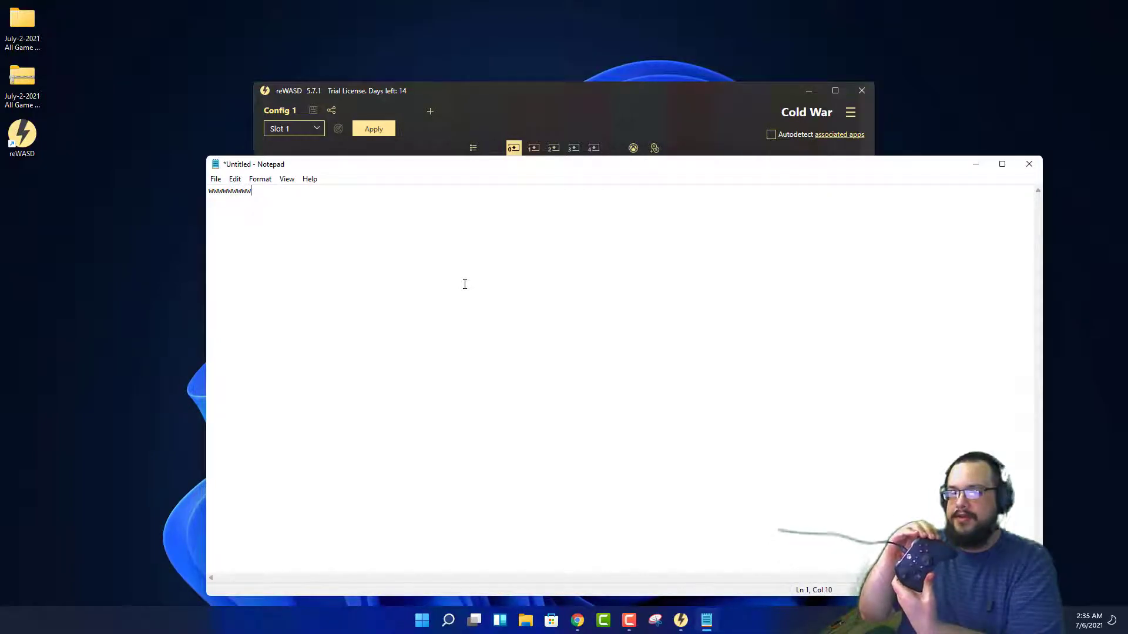
type("wwwww")
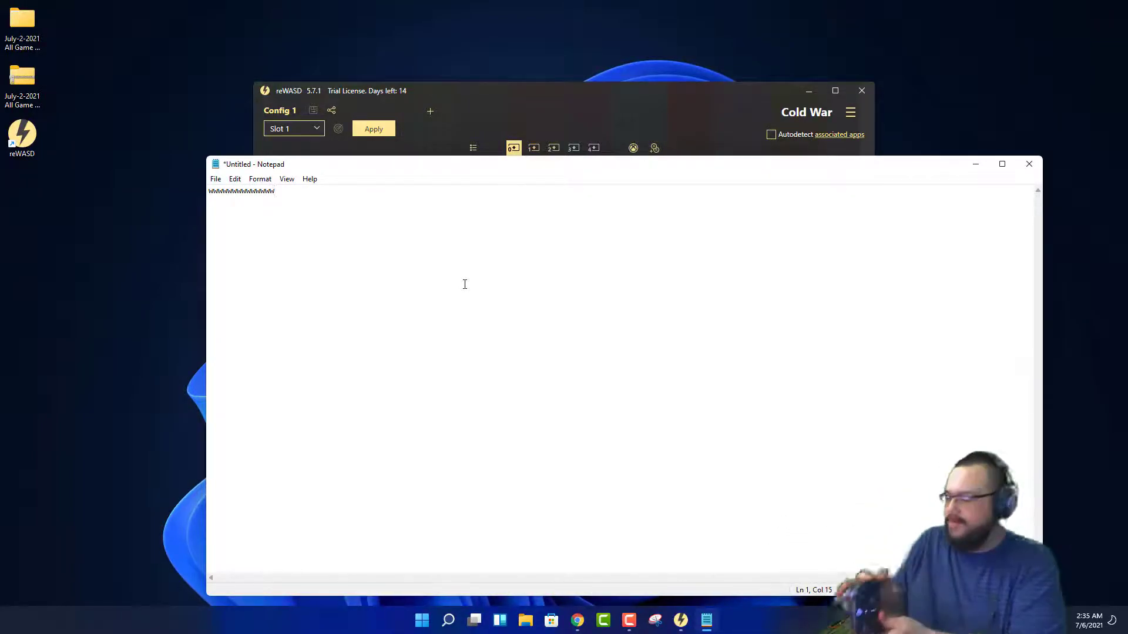
type("wwww")
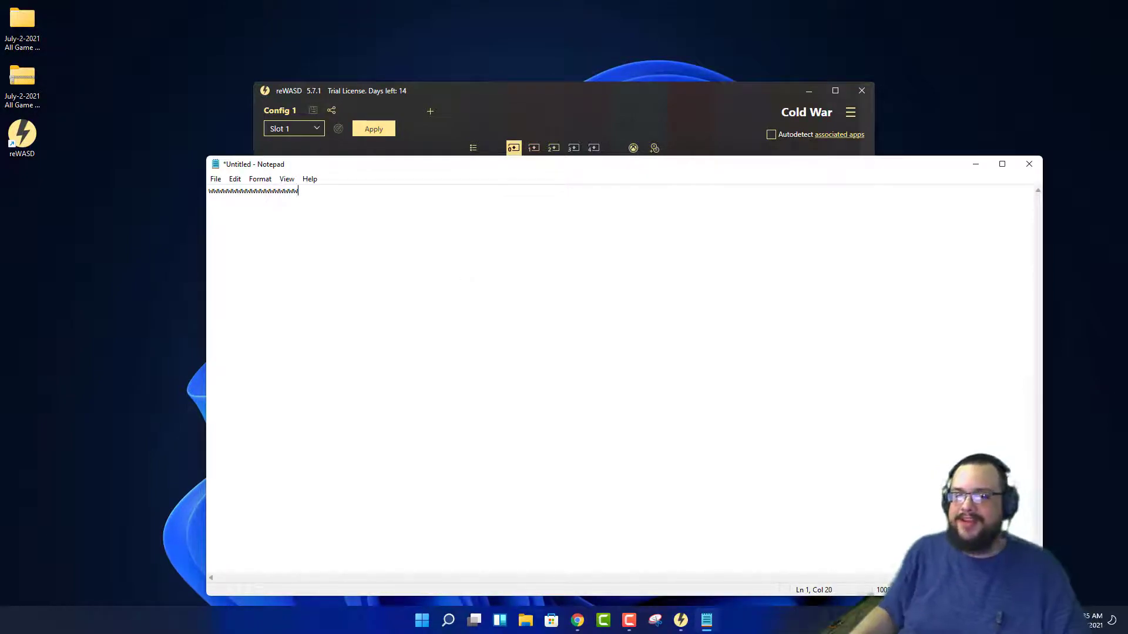
left_click(1029, 163)
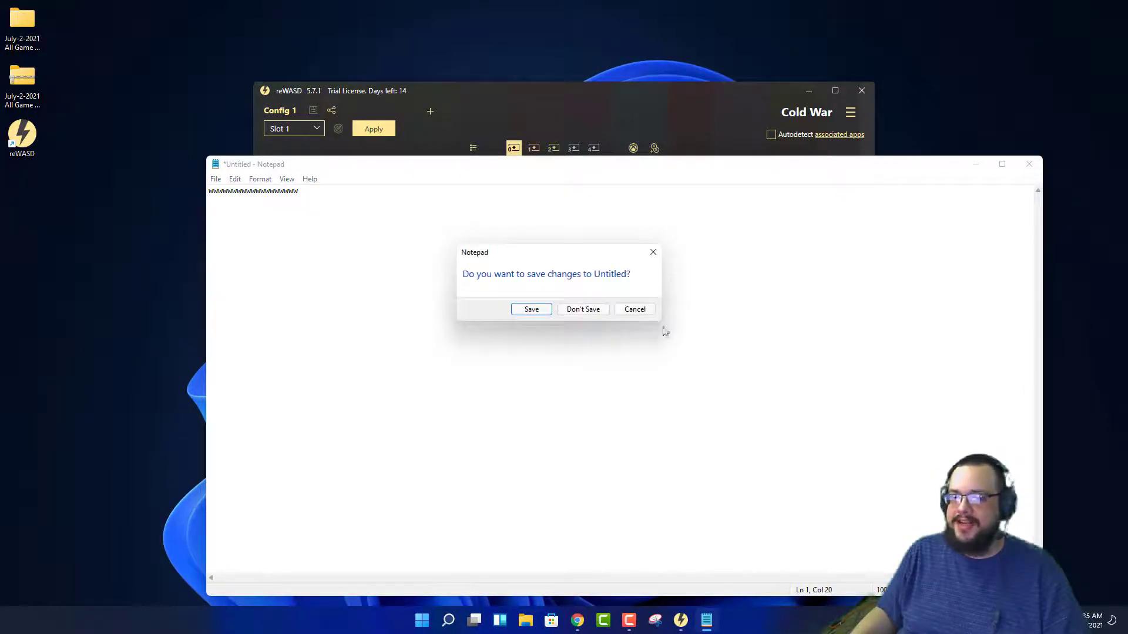
left_click(597, 310)
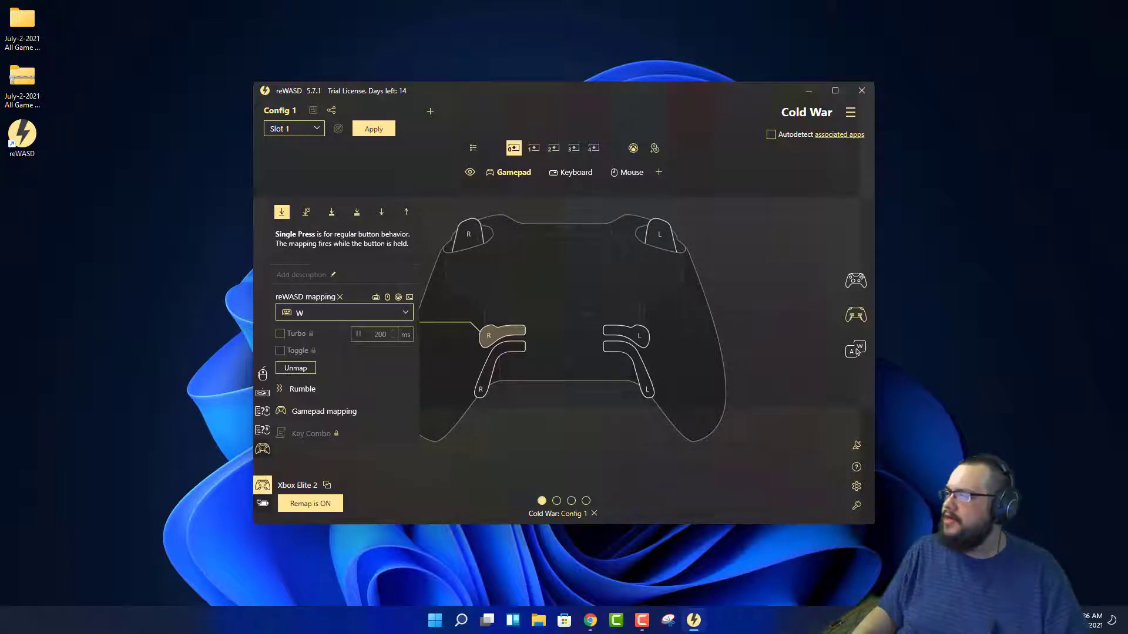
- Return to the reWASD 5.7.1 release notes in Chrome and go to the rewasd.com home page
key("alt+Tab")
scroll(563, 317, "down", 5)
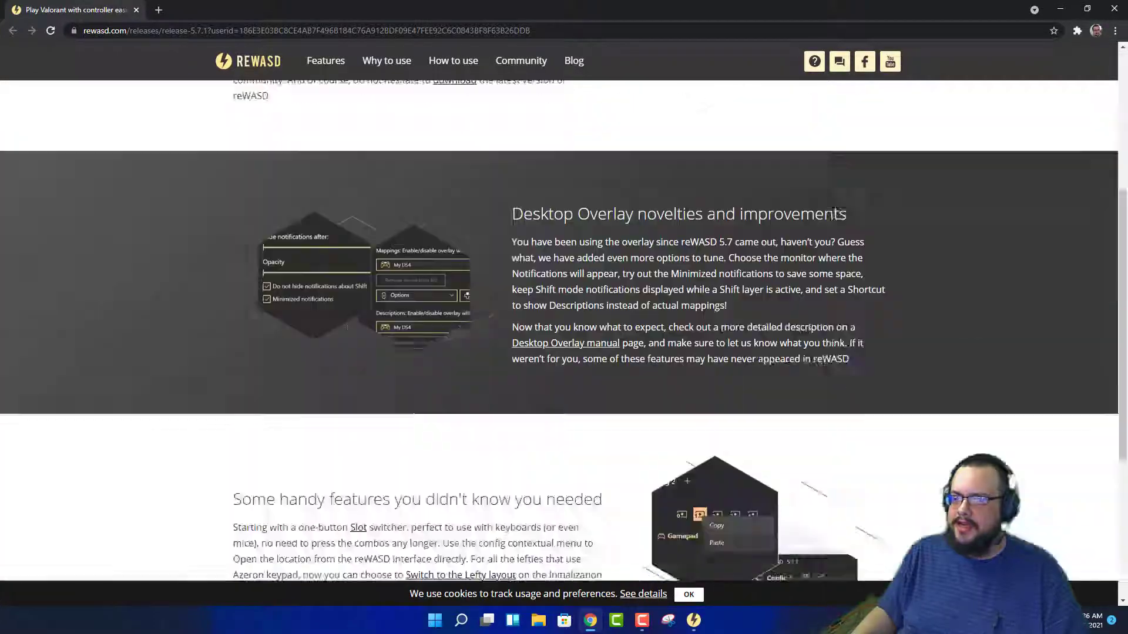
scroll(420, 282, "down", 5)
scroll(376, 253, "up", 9)
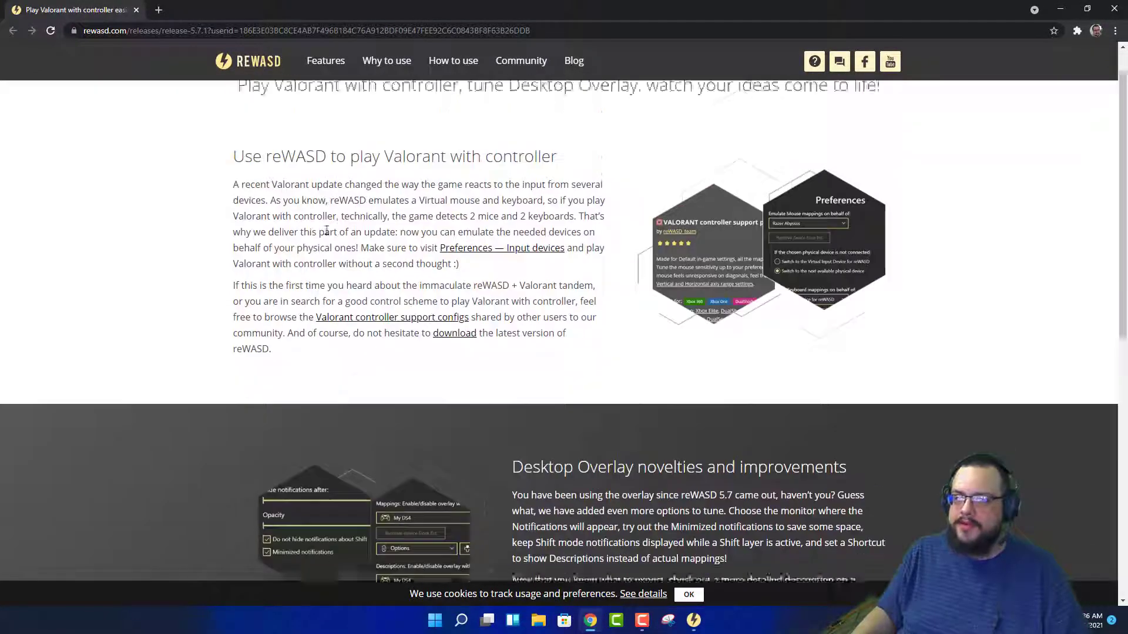
left_click(259, 70)
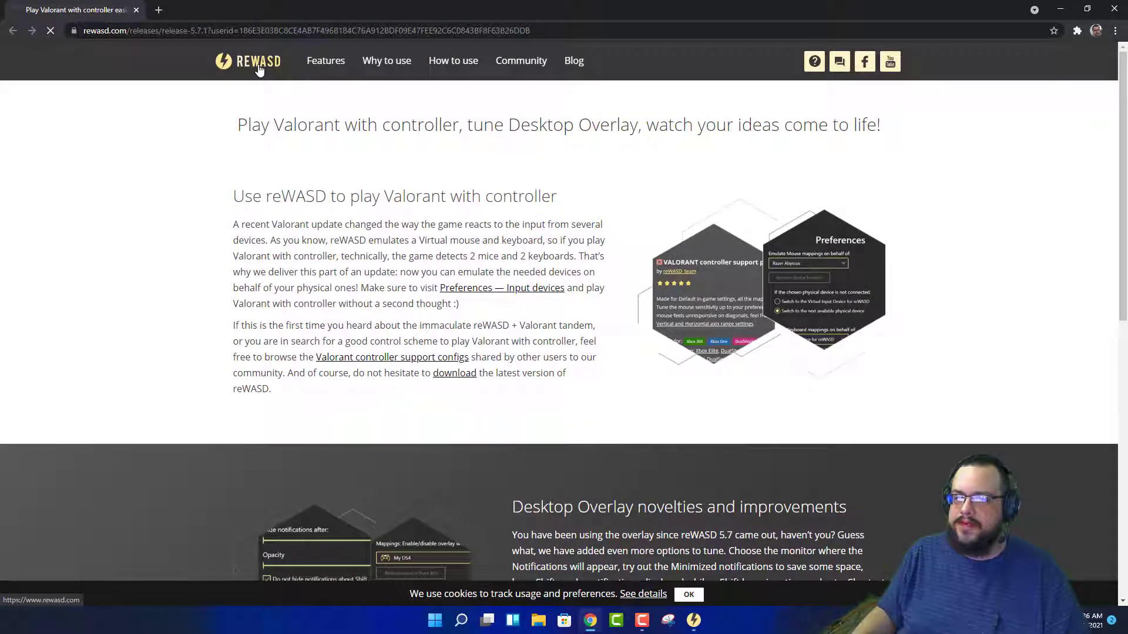